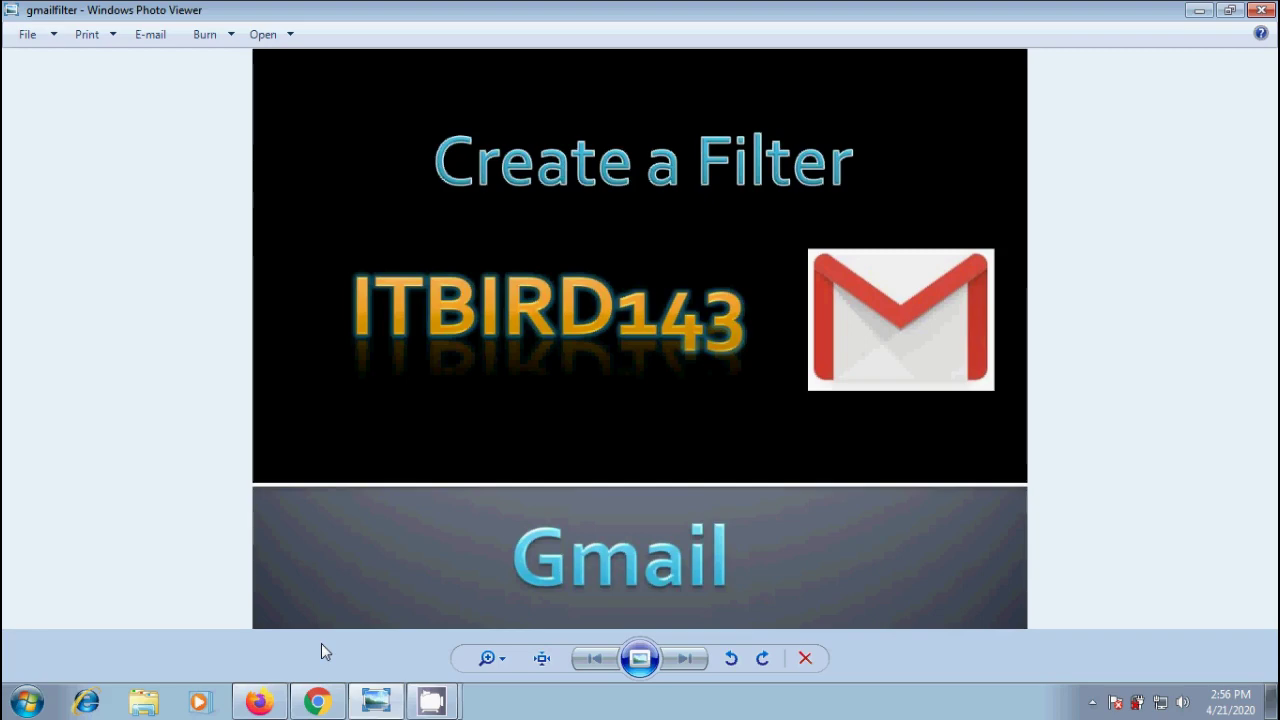
{"action": "left_click", "coordinate": [258, 701]}
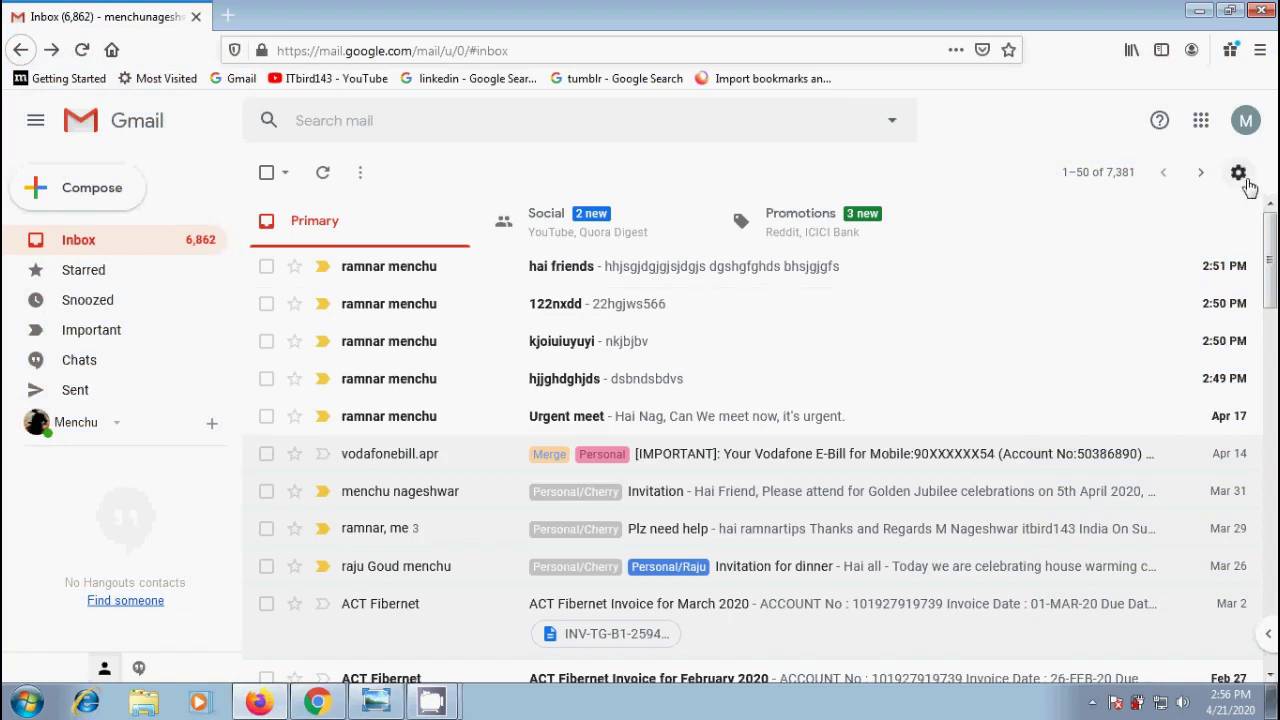
{"action": "left_click", "coordinate": [1240, 174]}
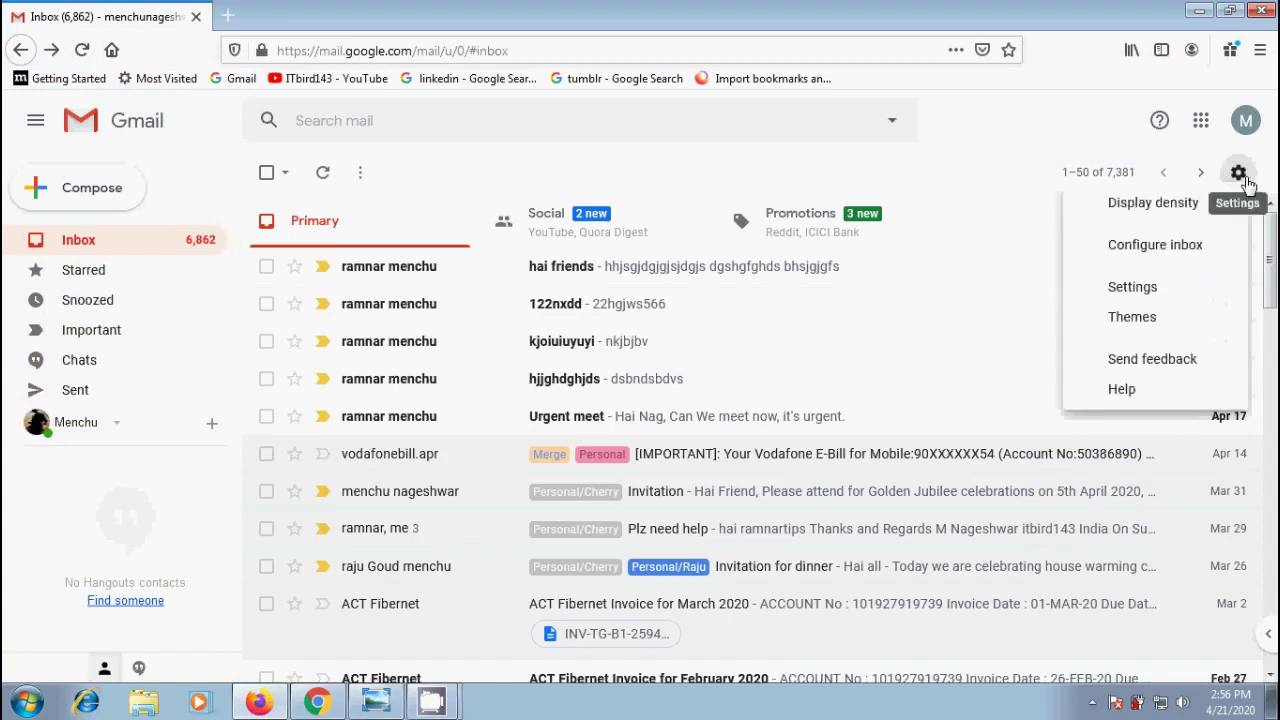
{"action": "left_click", "coordinate": [1189, 290]}
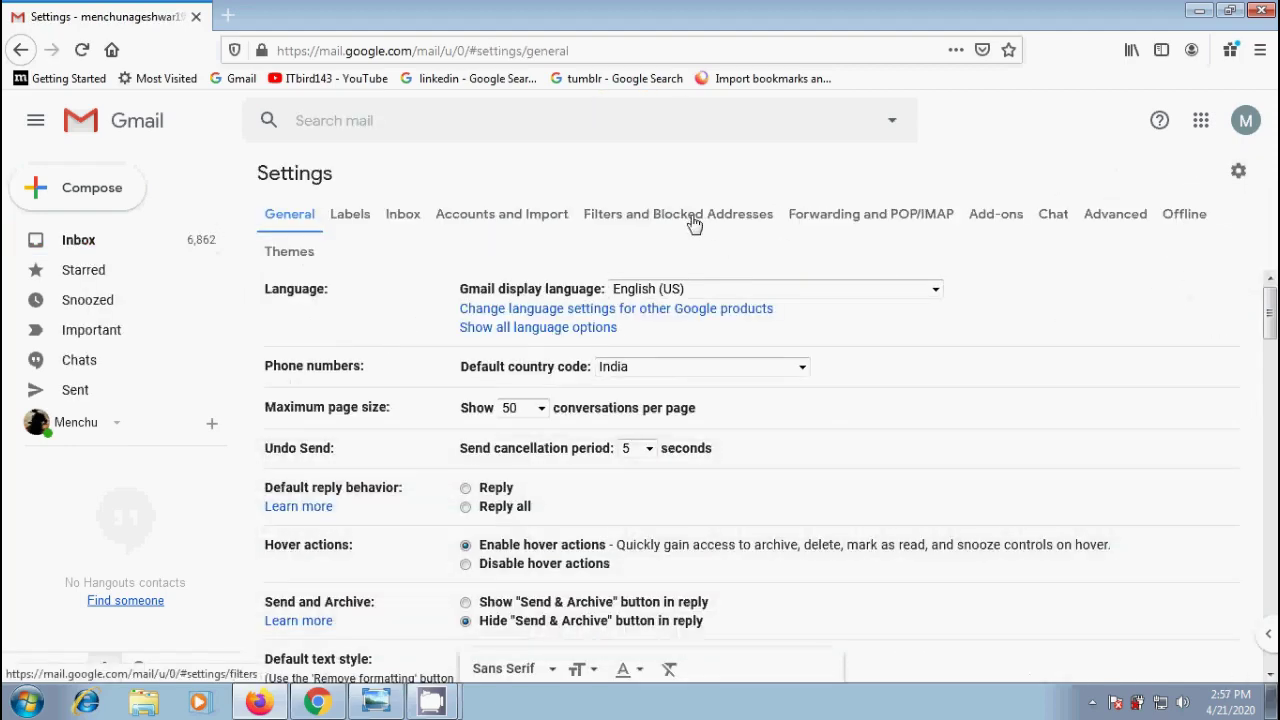
{"action": "left_click", "coordinate": [693, 222]}
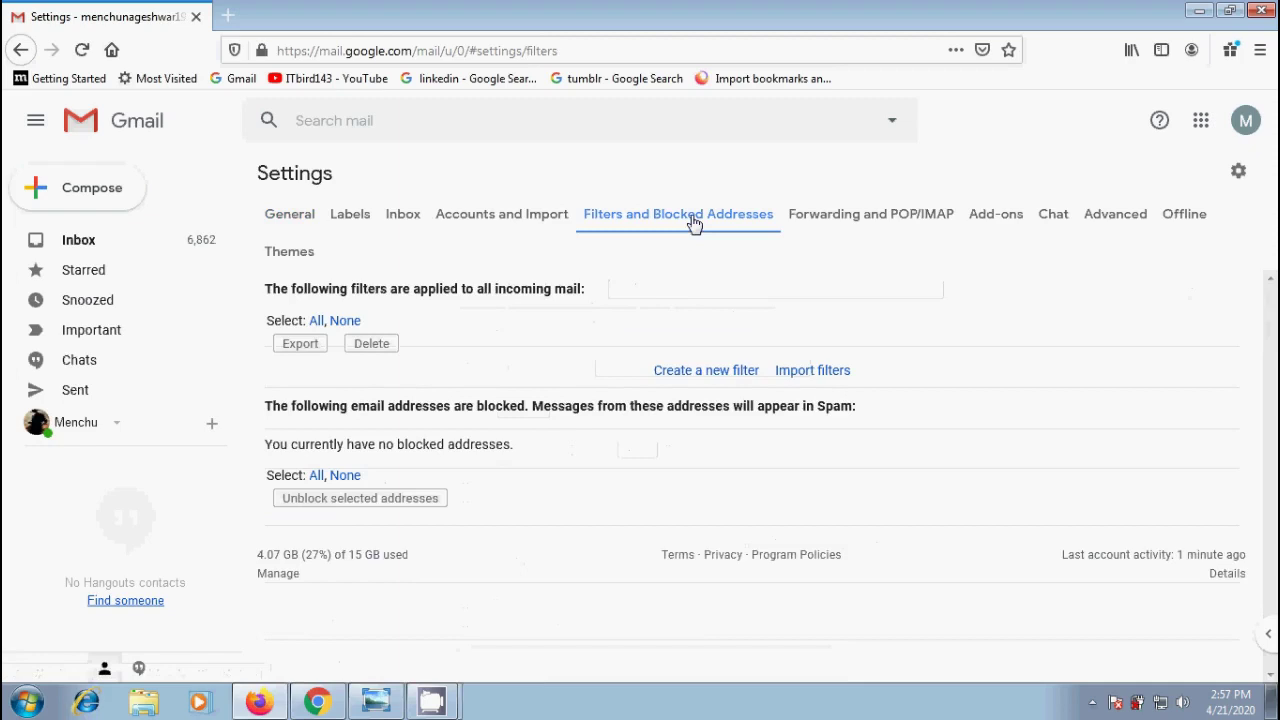
{"action": "left_click", "coordinate": [688, 375]}
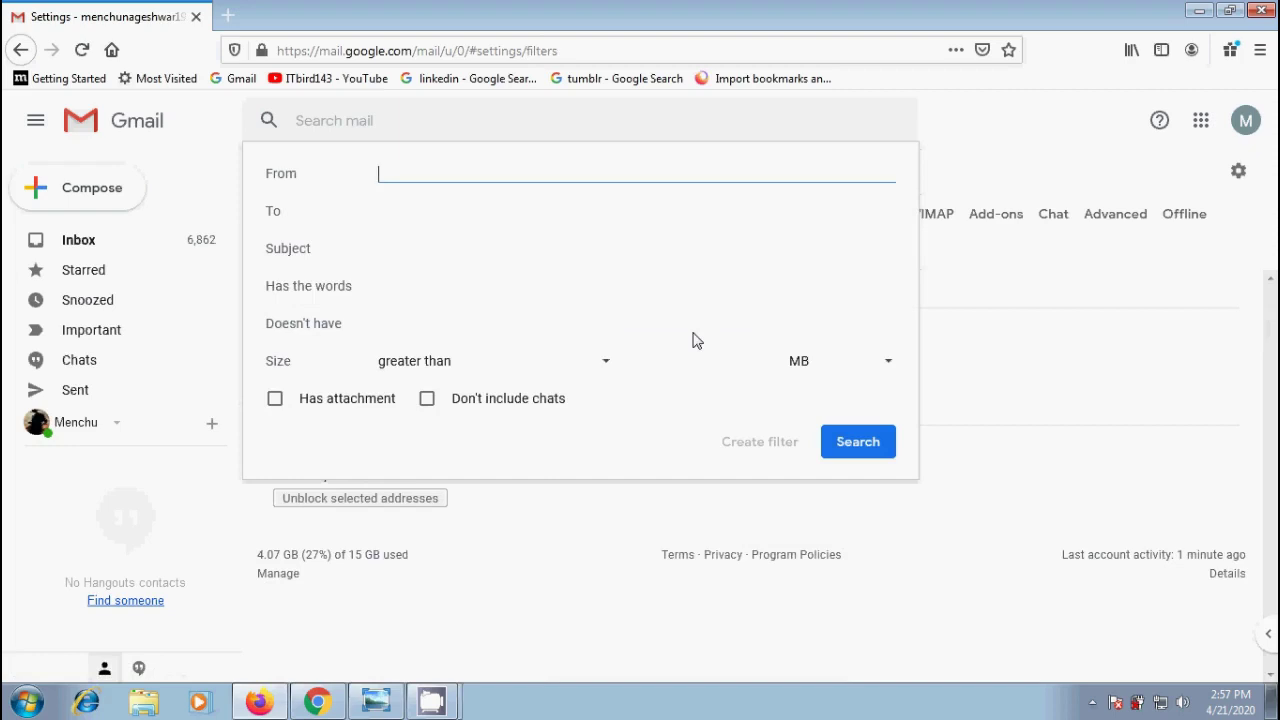
{"action": "left_click", "coordinate": [97, 246]}
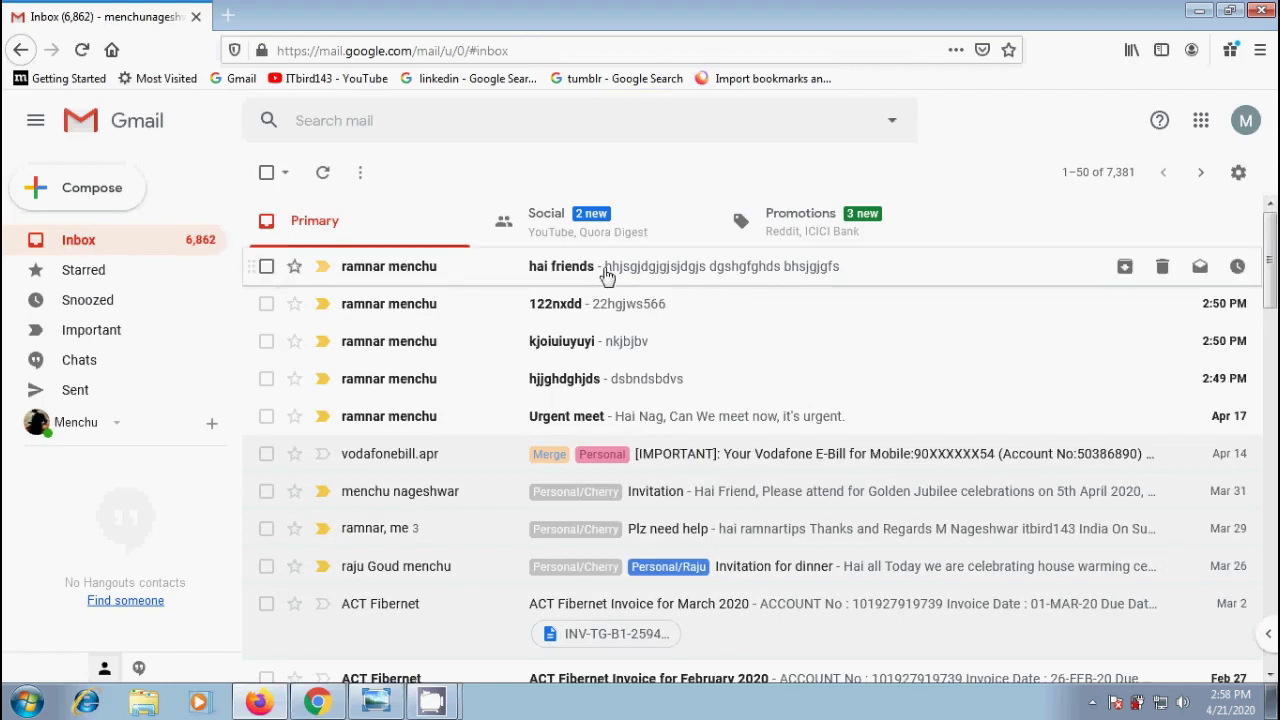
From the hai friends email's More menu, start a 'Filter messages like this' filter for its sender.
{"action": "left_click", "coordinate": [605, 276]}
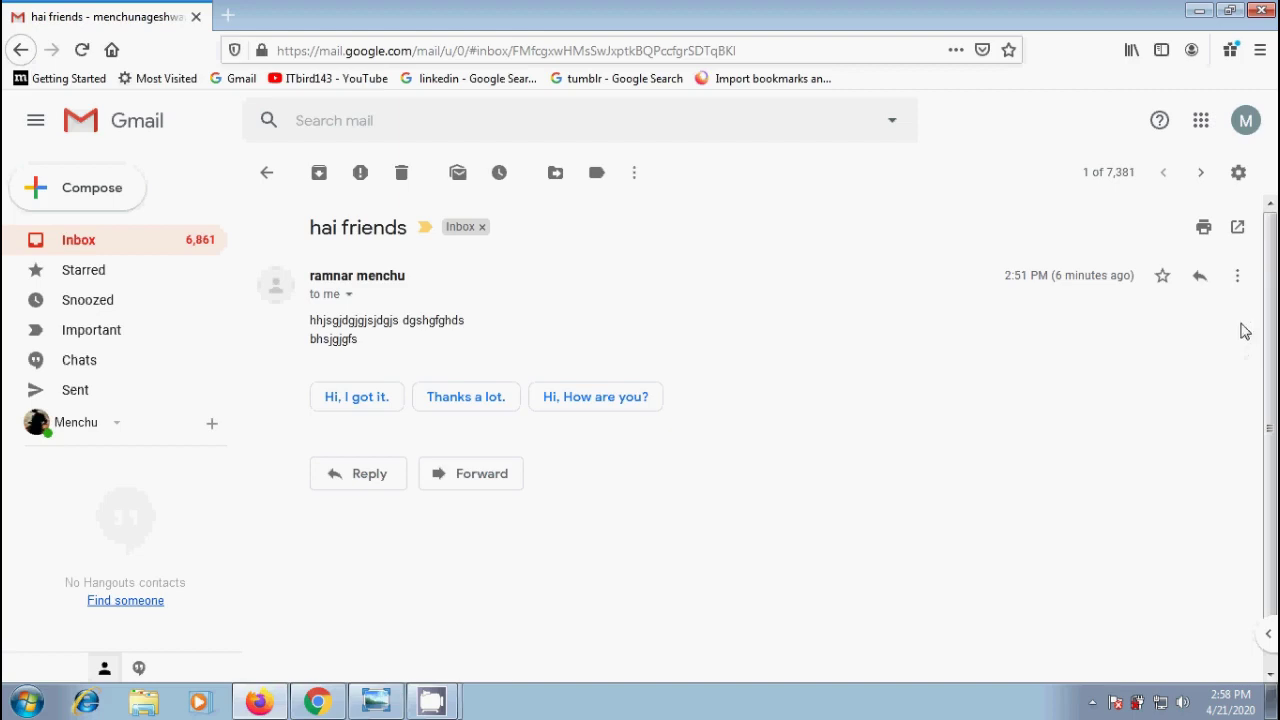
{"action": "left_click", "coordinate": [1240, 278]}
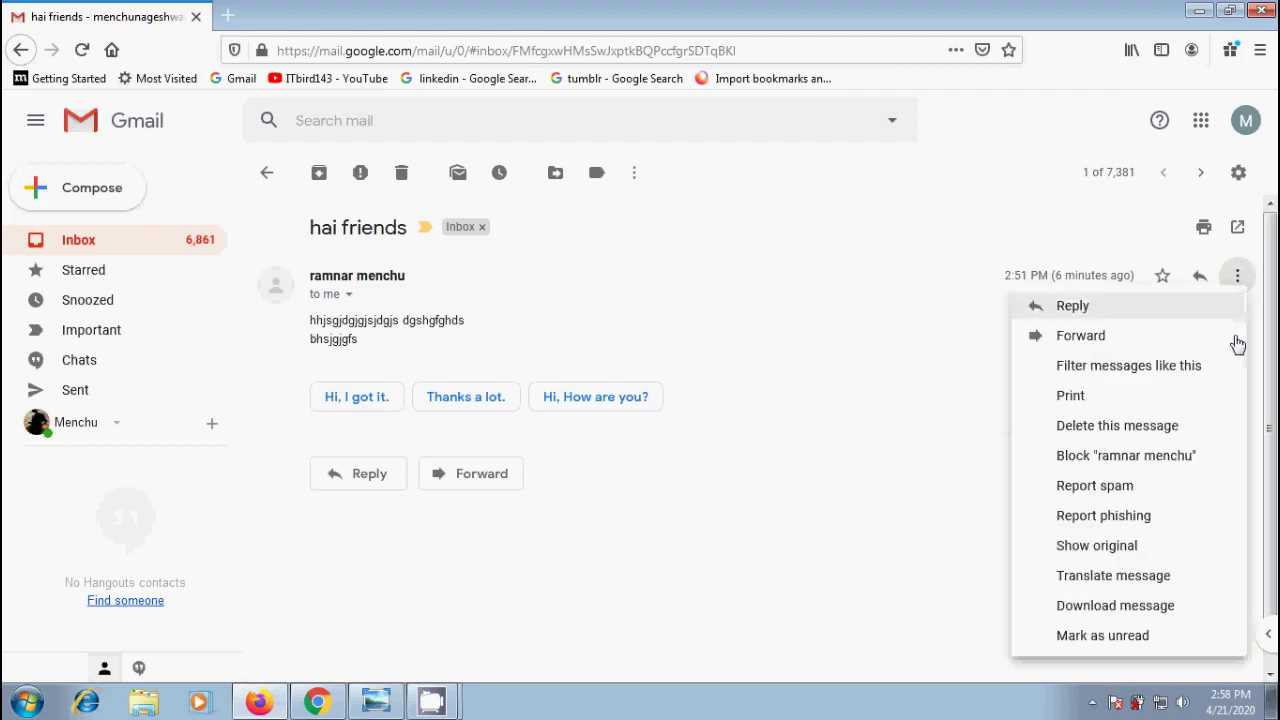
{"action": "left_click", "coordinate": [1217, 366]}
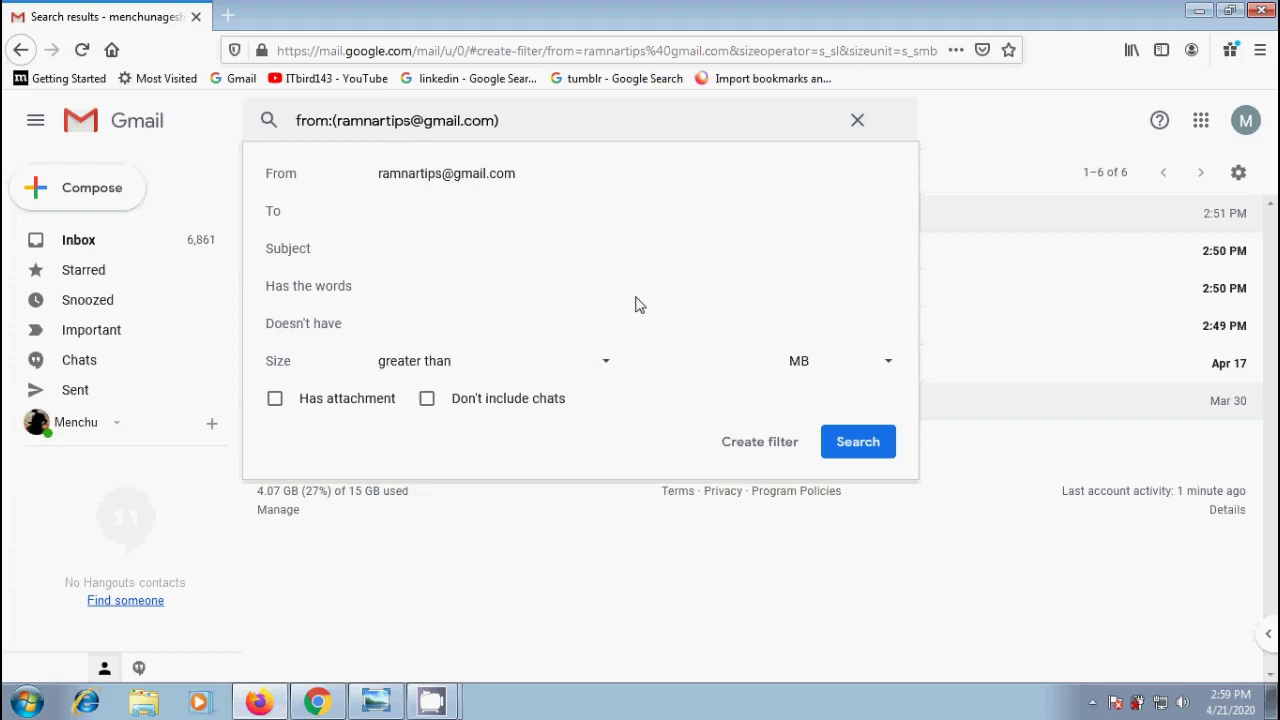
Set the filter's action to 'Delete it' and create the filter.
{"action": "left_click", "coordinate": [757, 448]}
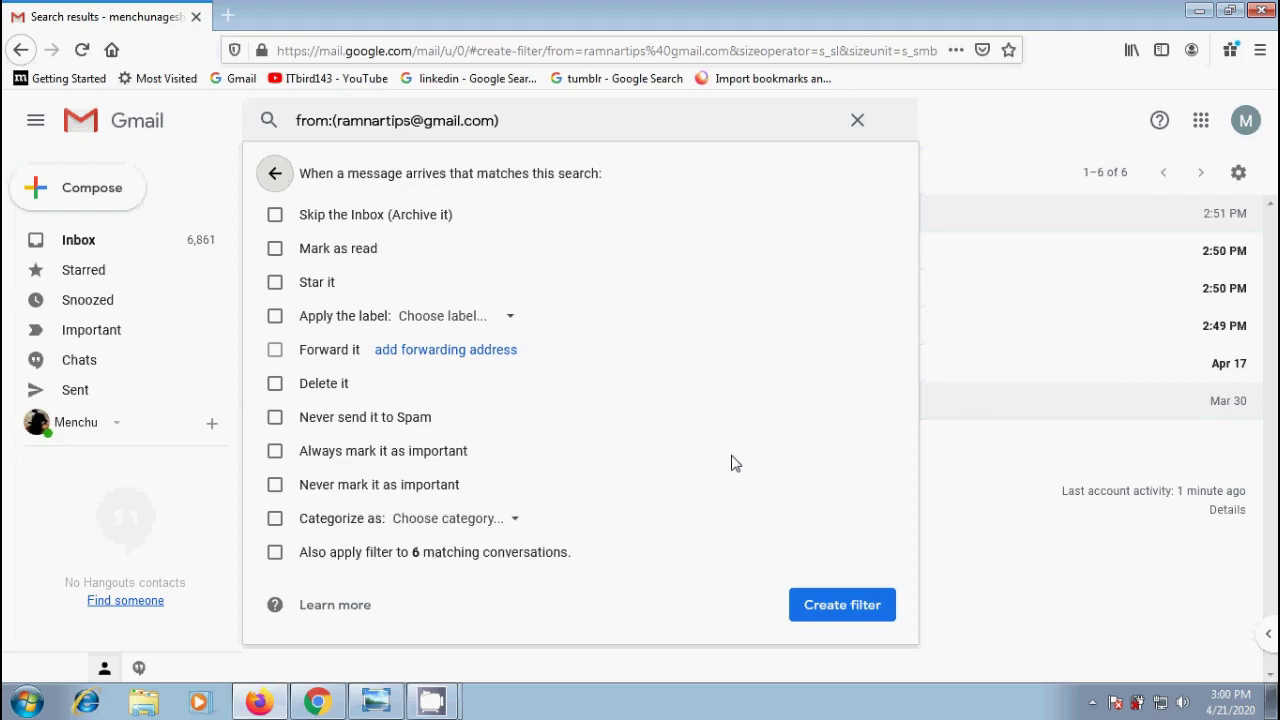
{"action": "left_click", "coordinate": [275, 384]}
{"action": "left_click", "coordinate": [848, 606]}
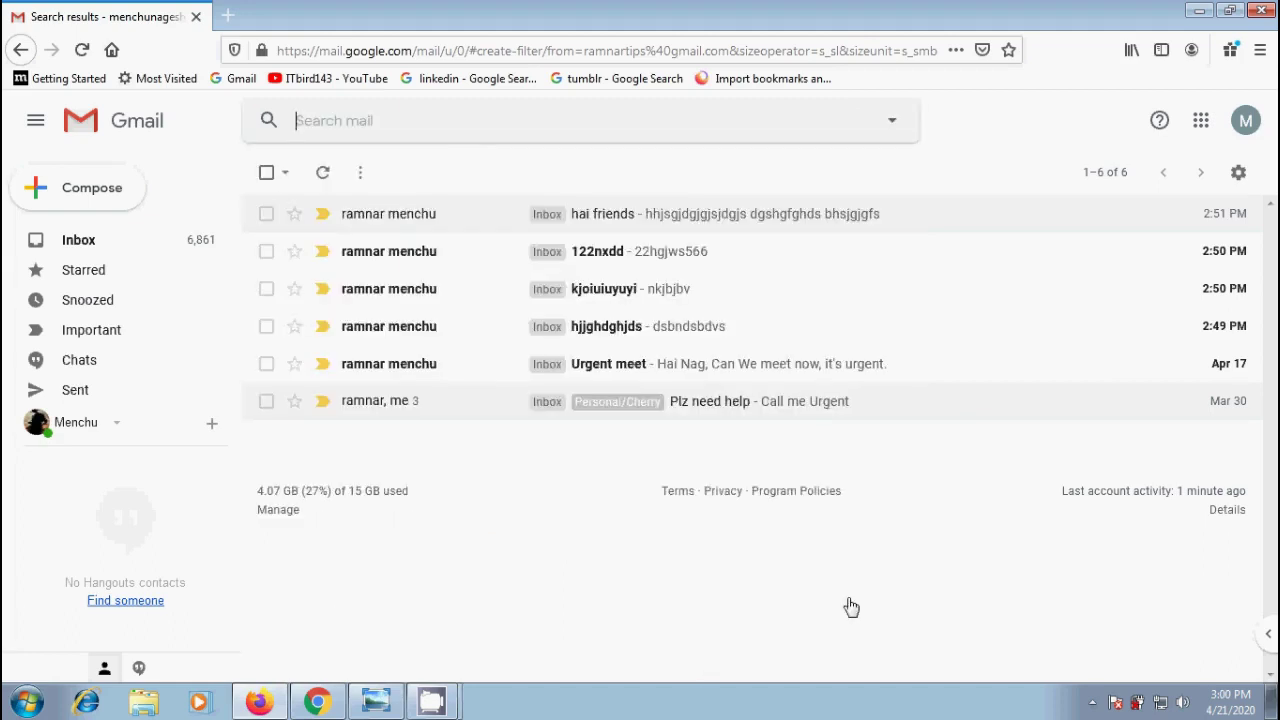
Send a test email titled 'hai smarty' with body 'gghhfhgh' to the suggested contact.
{"action": "left_click", "coordinate": [80, 240]}
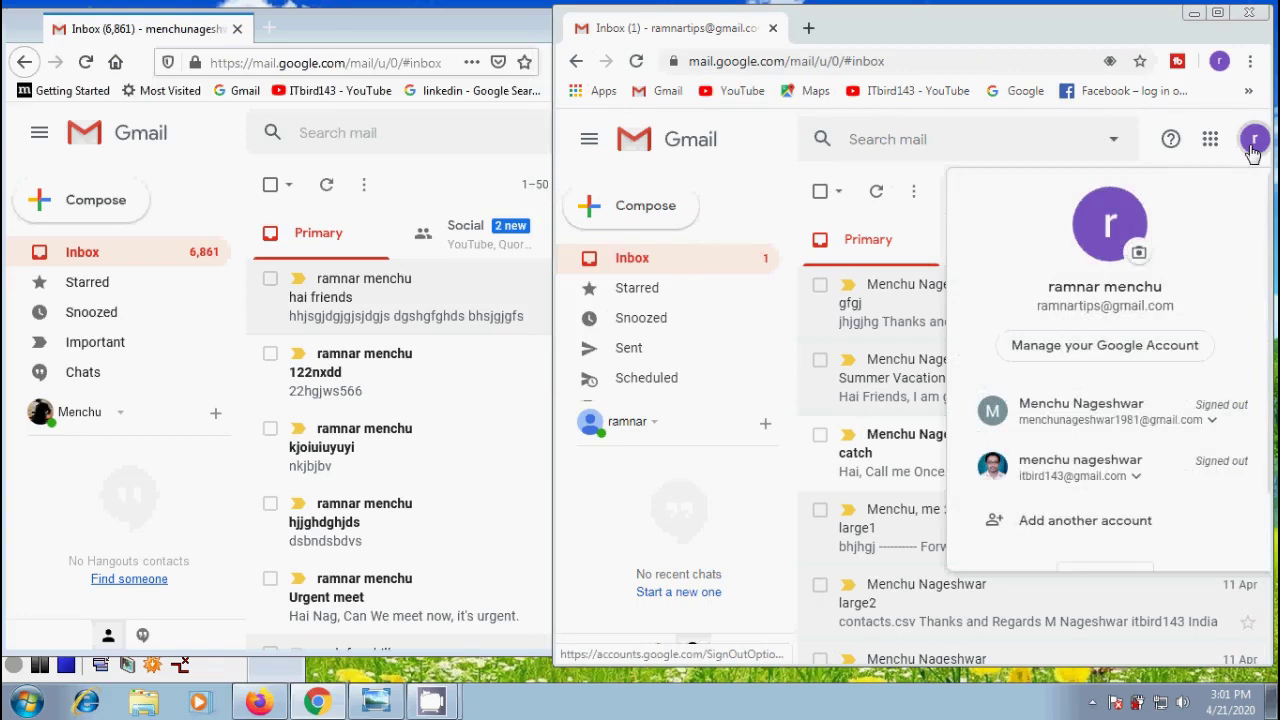
{"action": "left_click", "coordinate": [666, 213]}
{"action": "type", "text": "m"}
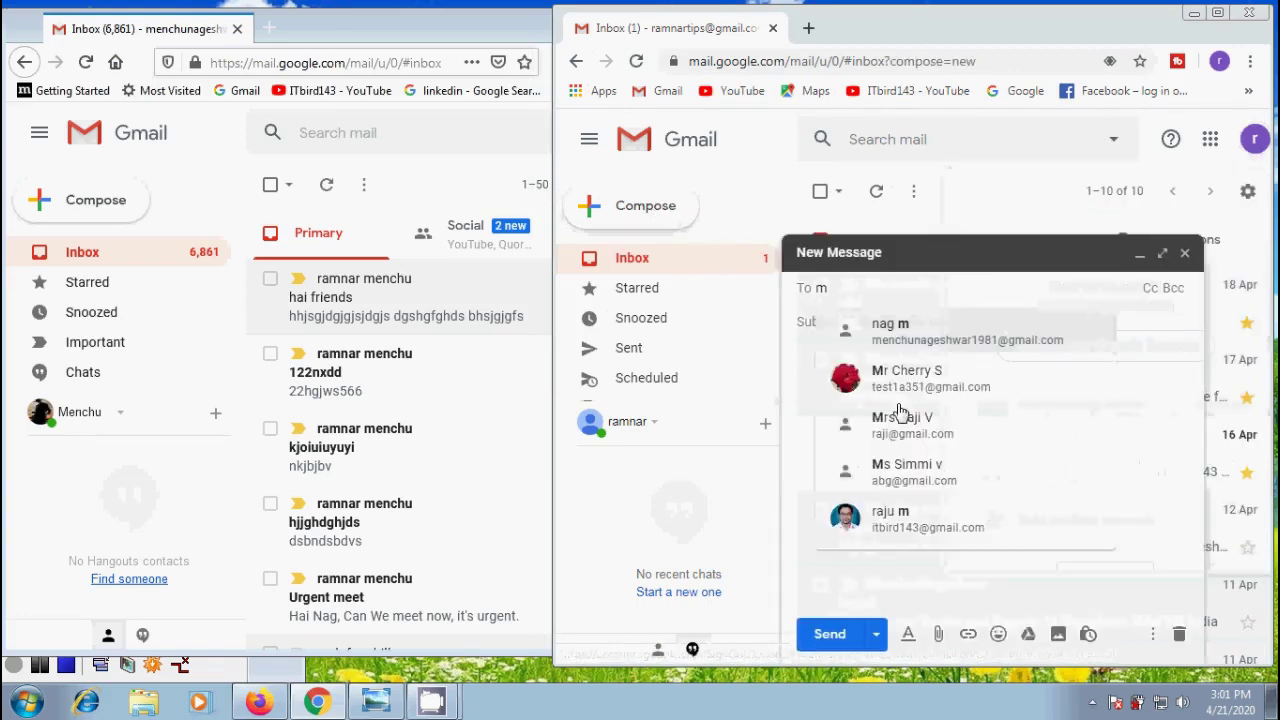
{"action": "left_click", "coordinate": [932, 347]}
{"action": "left_click", "coordinate": [908, 329]}
{"action": "type", "text": "hai smarty"}
{"action": "left_click", "coordinate": [886, 557]}
{"action": "type", "text": "gghhfhgh"}
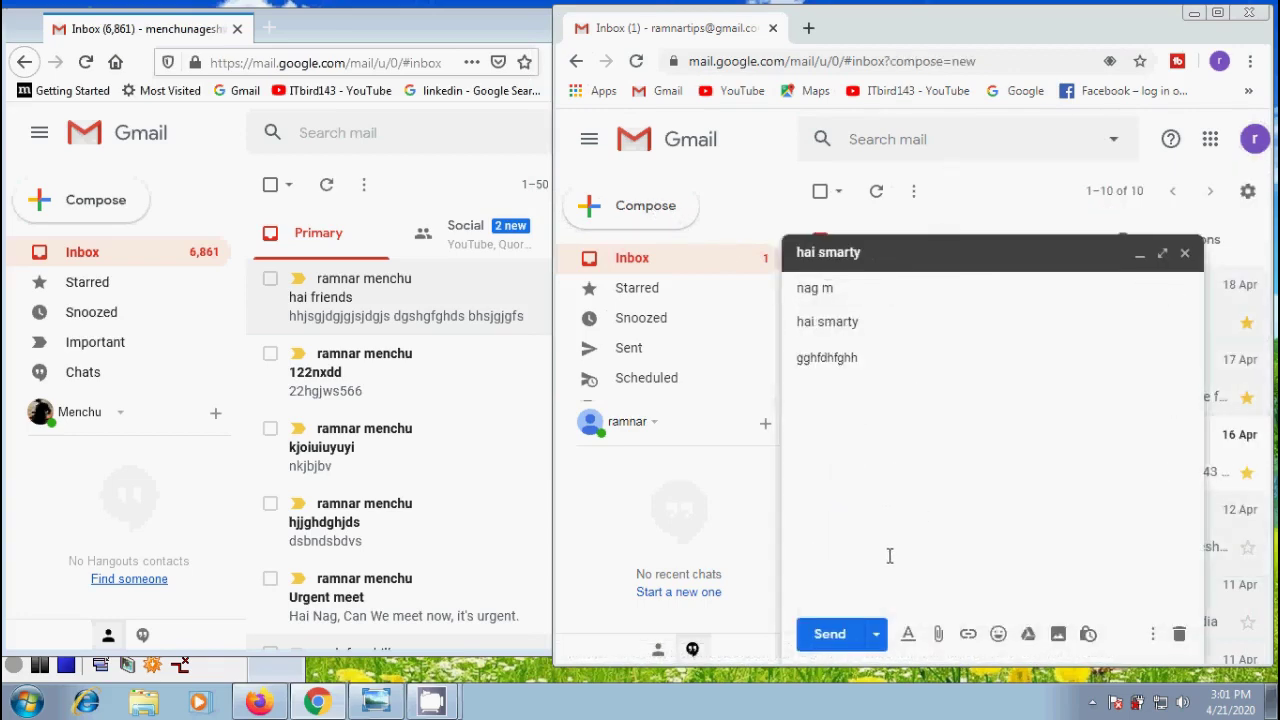
{"action": "left_click", "coordinate": [829, 634]}
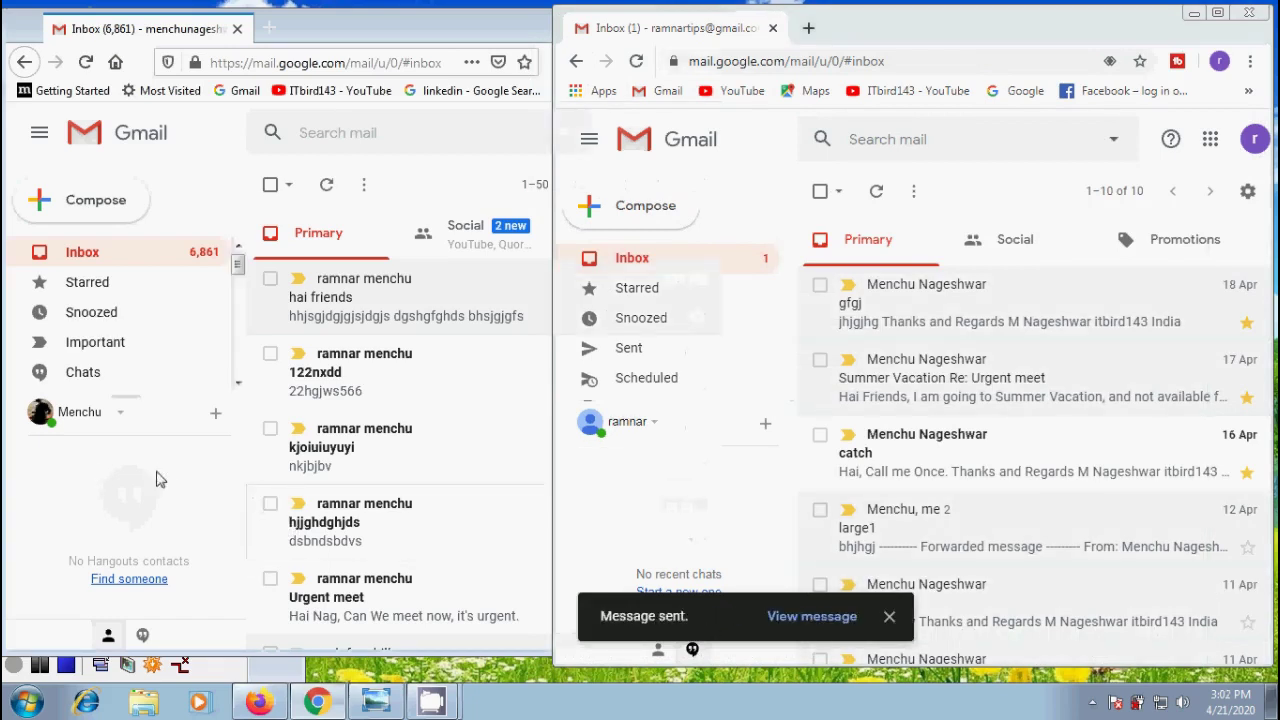
Star hai friends, 122nxdd, kjoiuiuyuyi, hjjghdghjds, Urgent meet and Plz need help in the first Gmail window.
{"action": "left_click", "coordinate": [68, 468]}
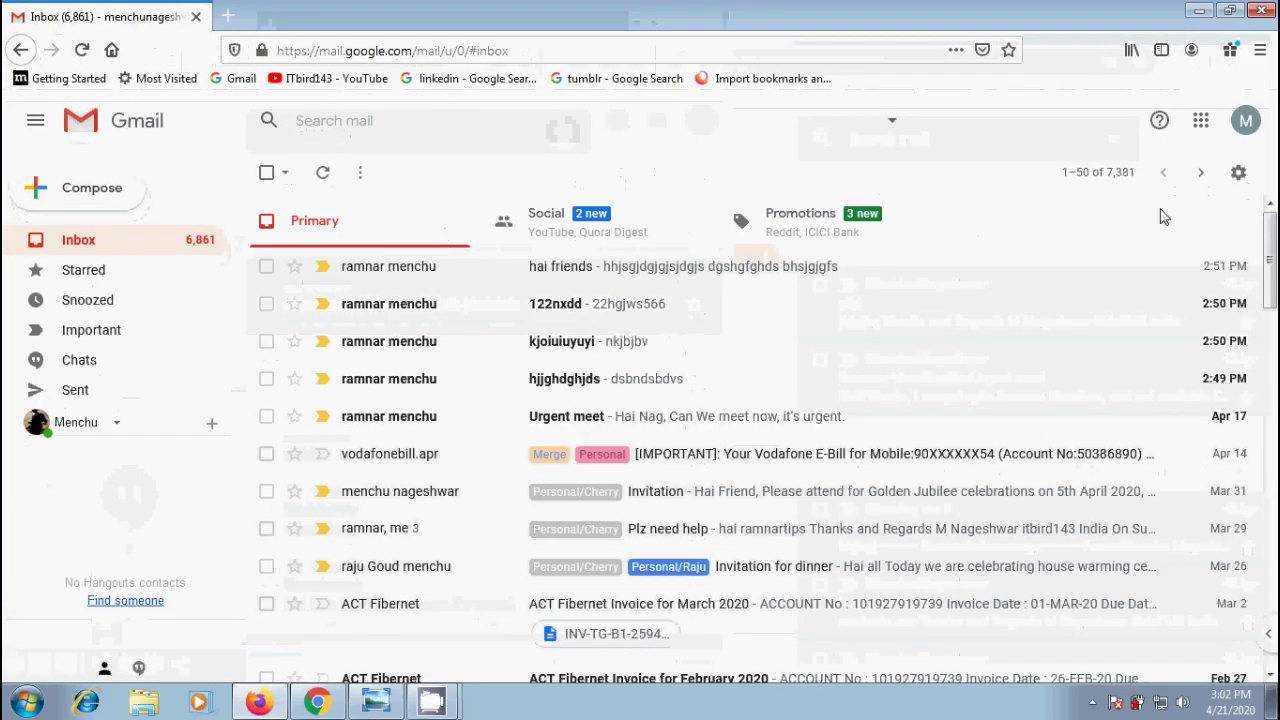
{"action": "left_click", "coordinate": [294, 266]}
{"action": "left_click", "coordinate": [294, 303]}
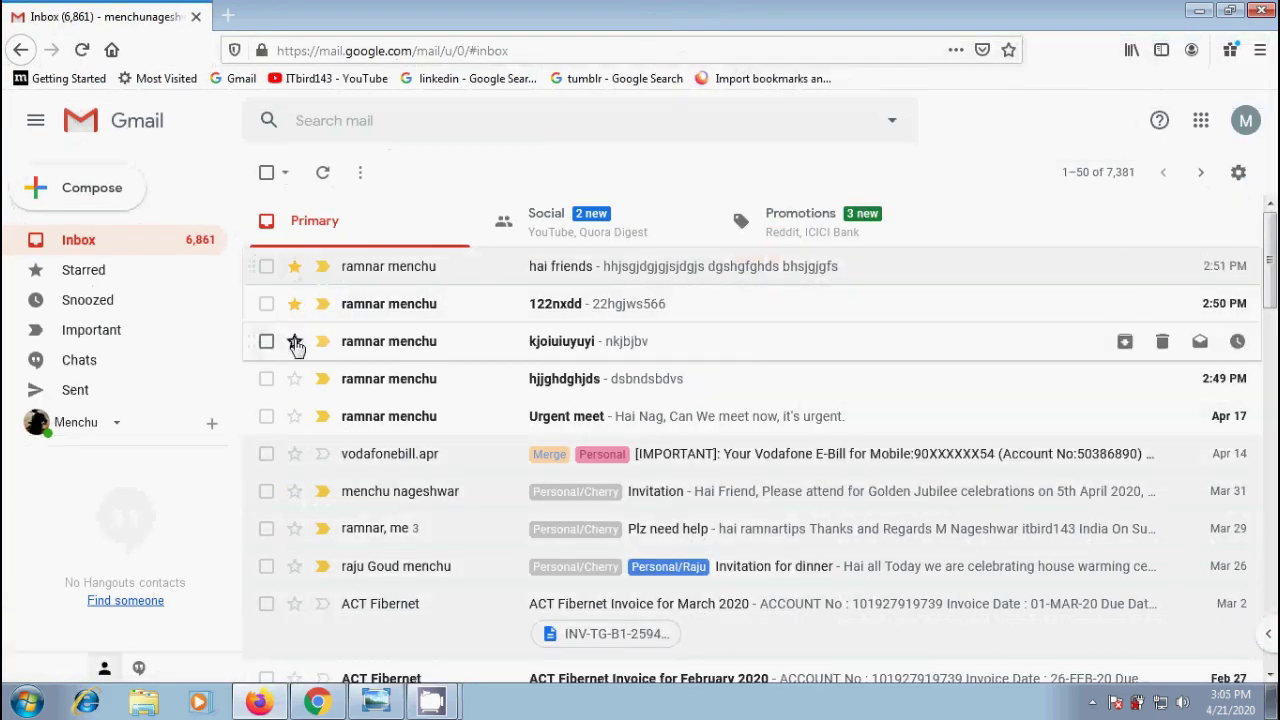
{"action": "left_click", "coordinate": [294, 341]}
{"action": "left_click", "coordinate": [294, 378]}
{"action": "left_click", "coordinate": [294, 416]}
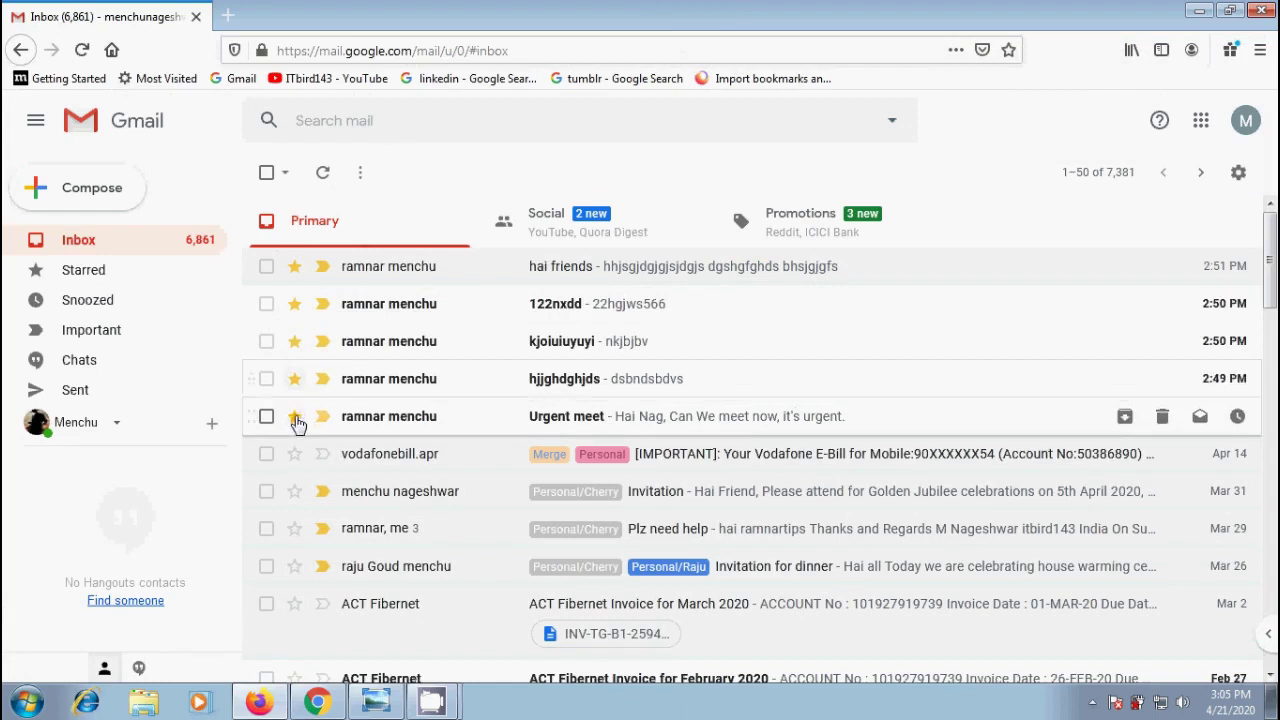
{"action": "left_click", "coordinate": [294, 528]}
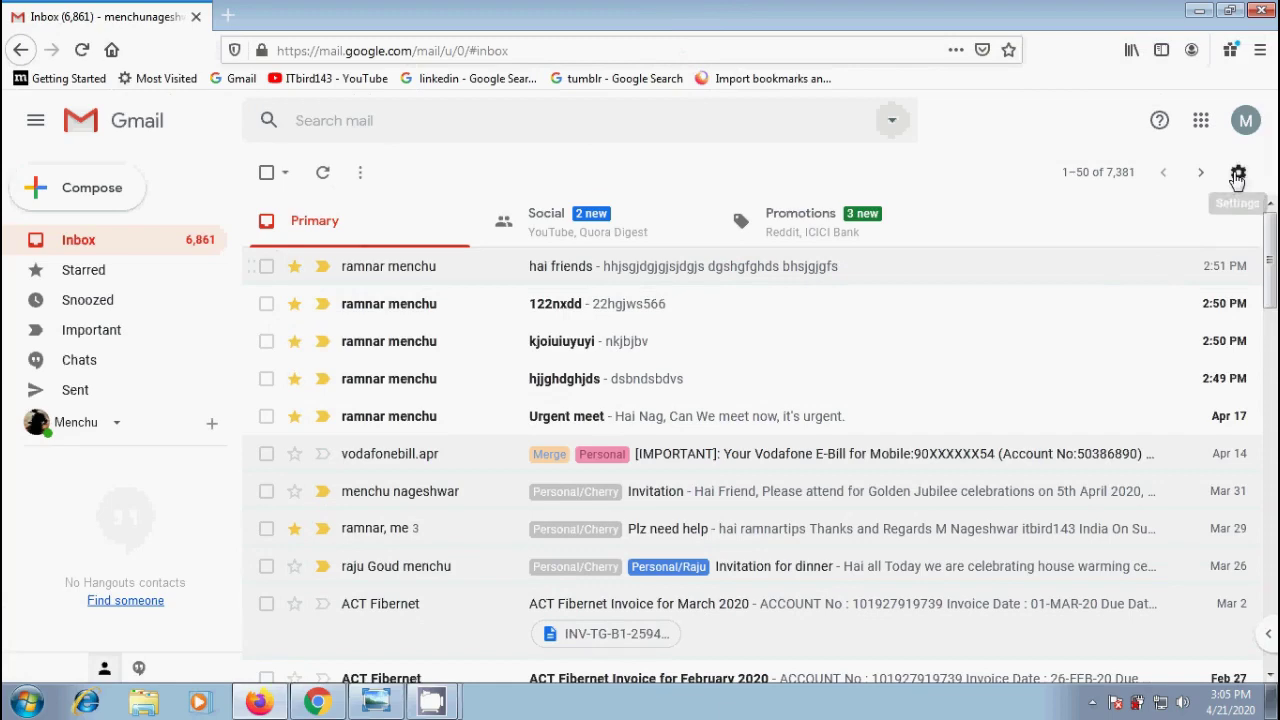
In Settings > Filters and Blocked Addresses, edit the delete filter to also apply to 6 matching conversations.
{"action": "left_click", "coordinate": [1238, 172]}
{"action": "left_click", "coordinate": [1192, 284]}
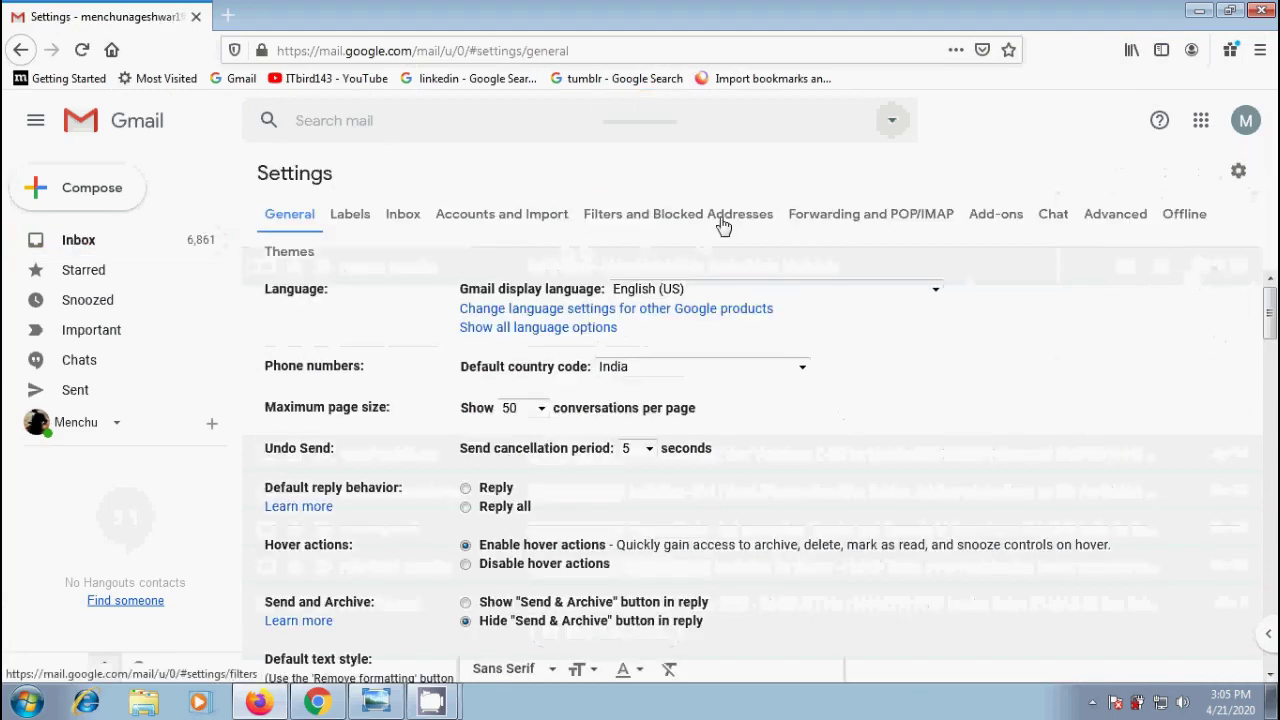
{"action": "left_click", "coordinate": [724, 226]}
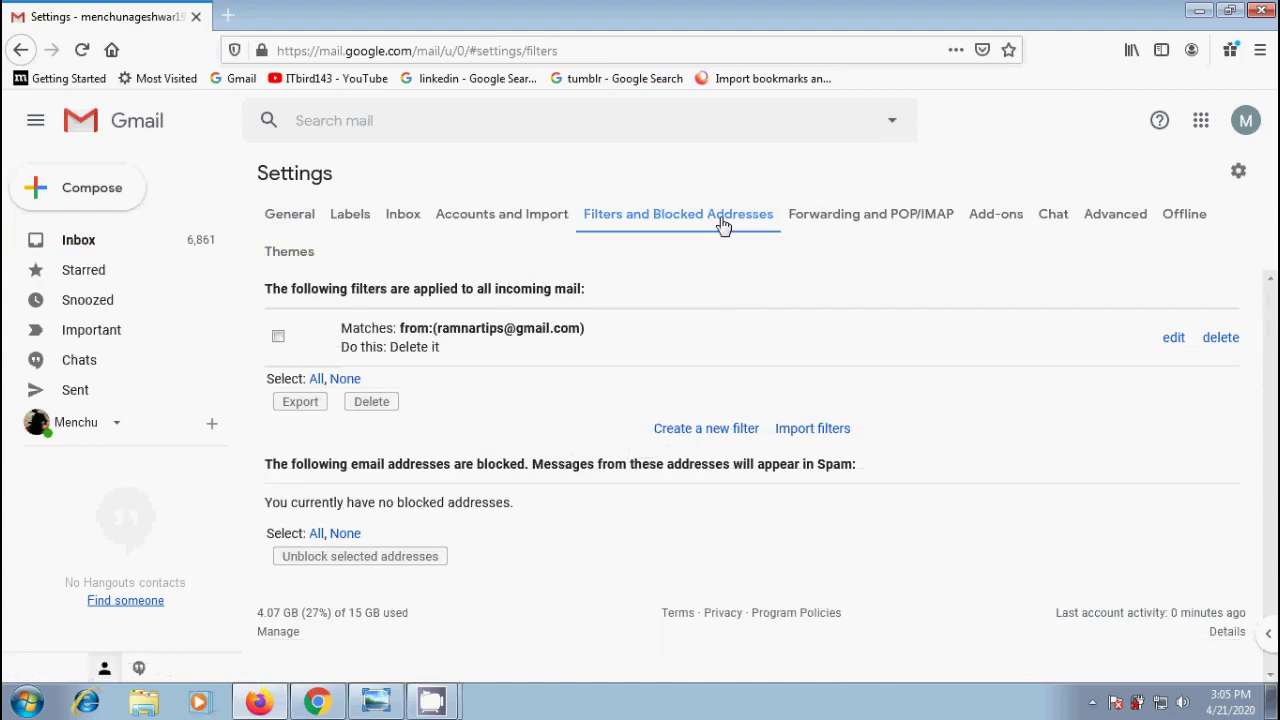
{"action": "left_click", "coordinate": [1172, 340]}
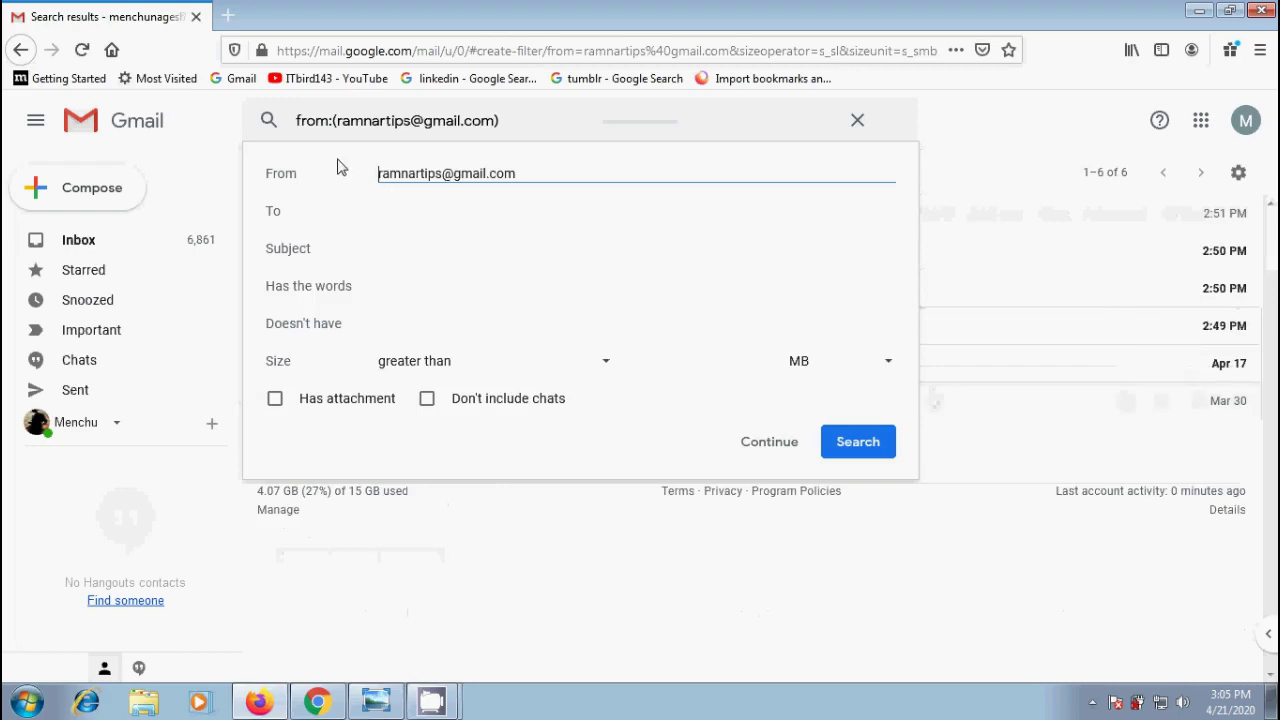
{"action": "left_click", "coordinate": [766, 438]}
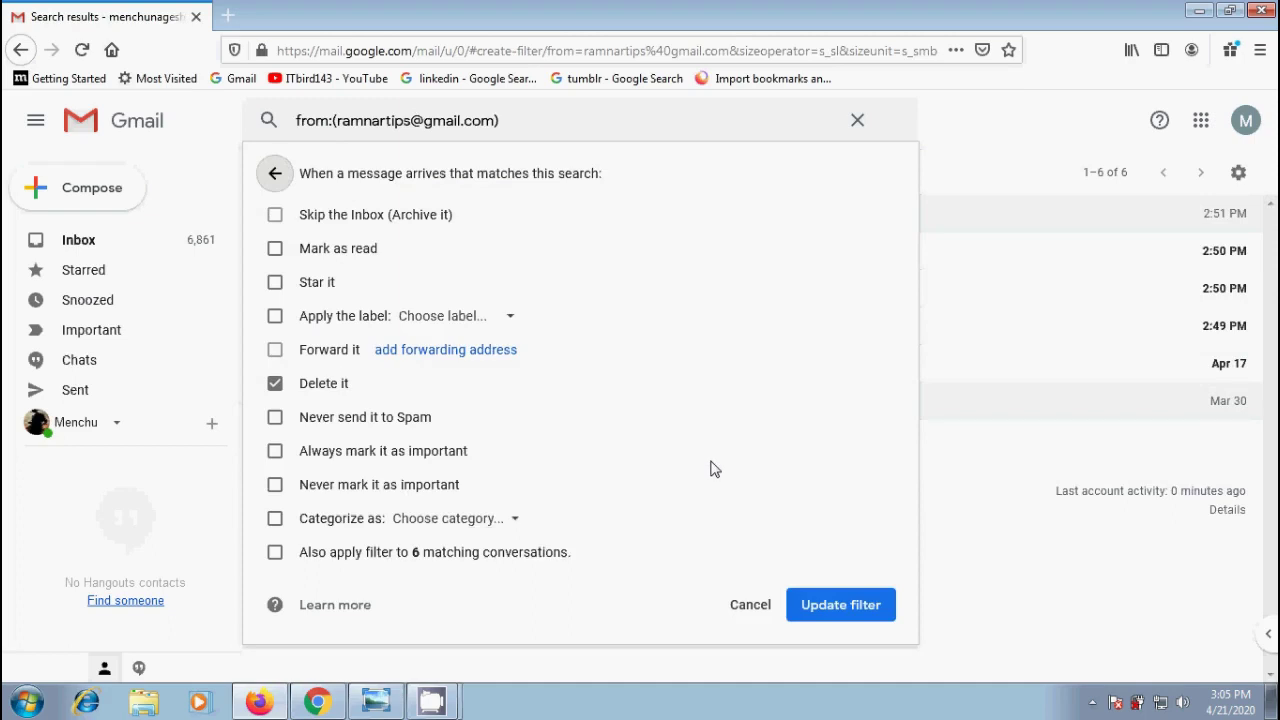
{"action": "left_click", "coordinate": [276, 555]}
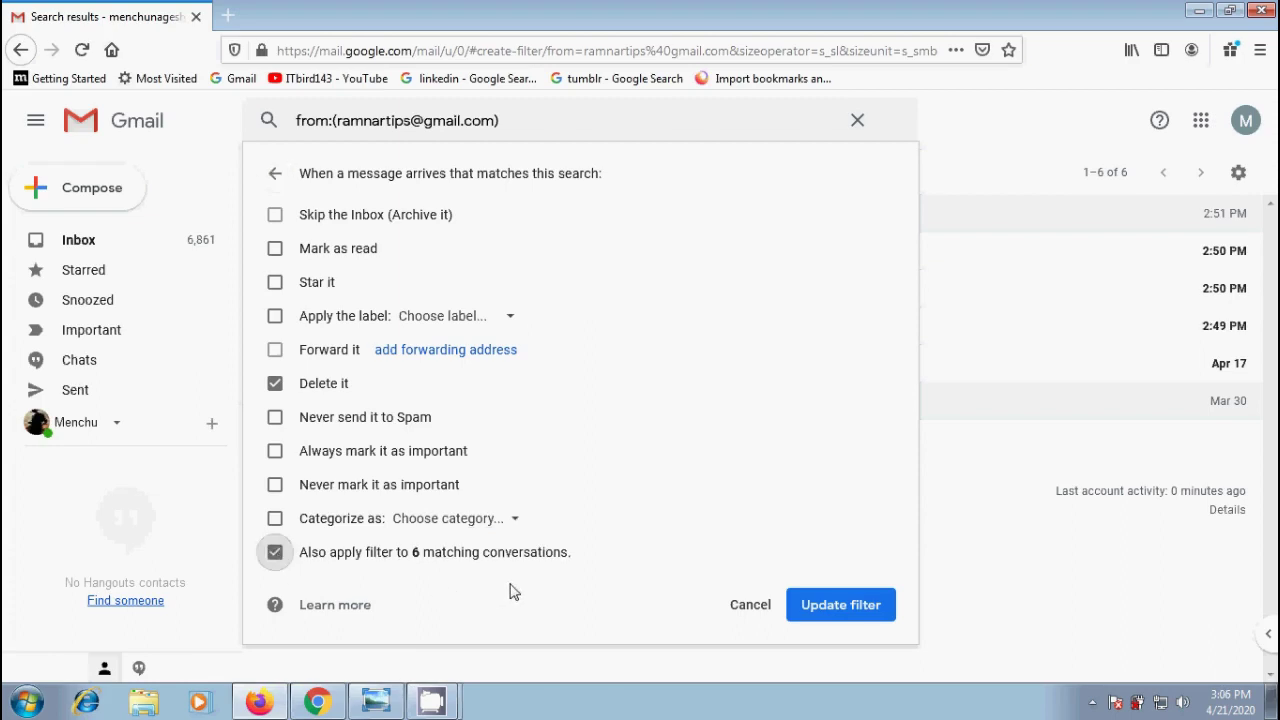
Save the updated delete filter and go back to the inbox.
{"action": "left_click", "coordinate": [860, 608]}
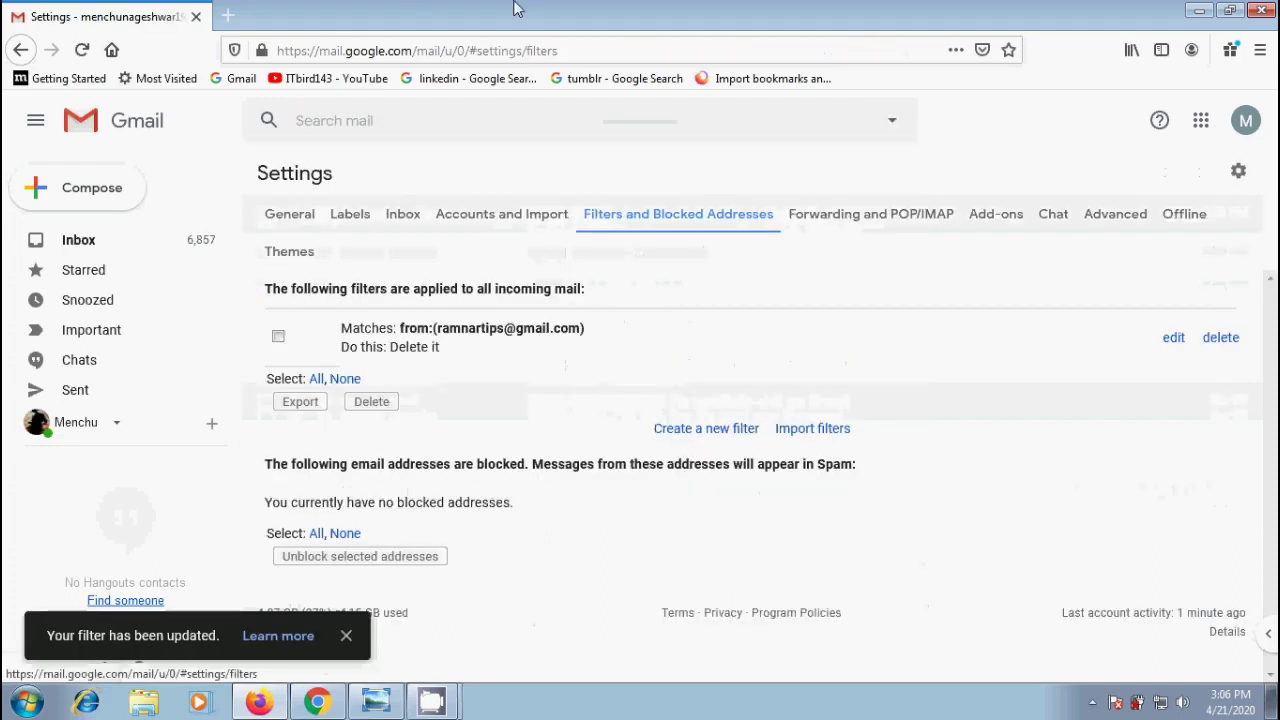
{"action": "left_click", "coordinate": [90, 245]}
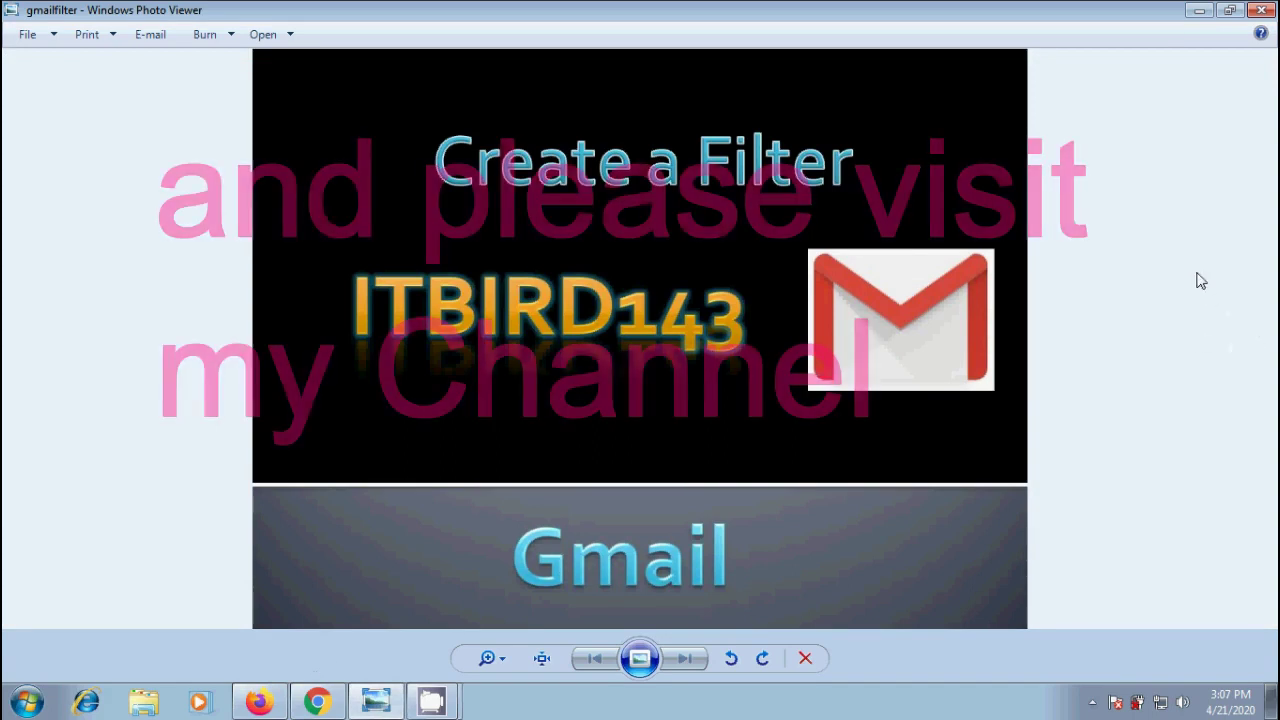
Minimize the Windows Photo Viewer title slide to reveal the desktop.
{"action": "left_click", "coordinate": [1199, 14]}
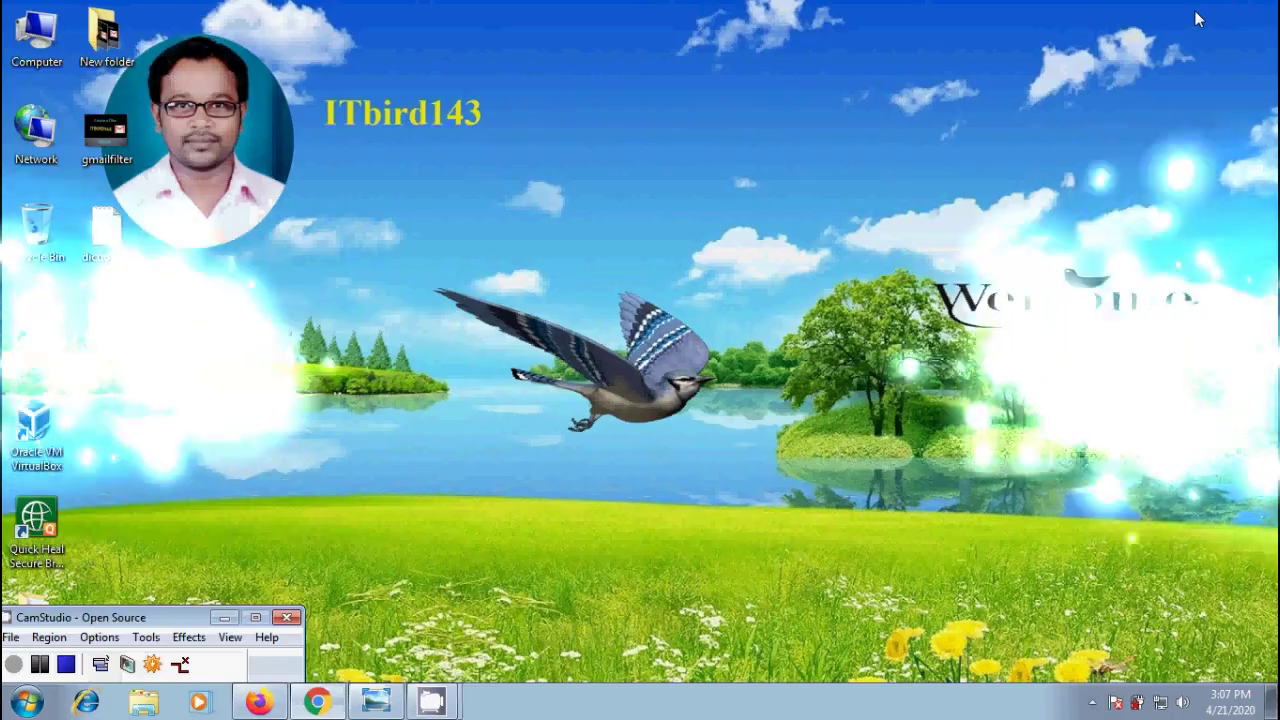